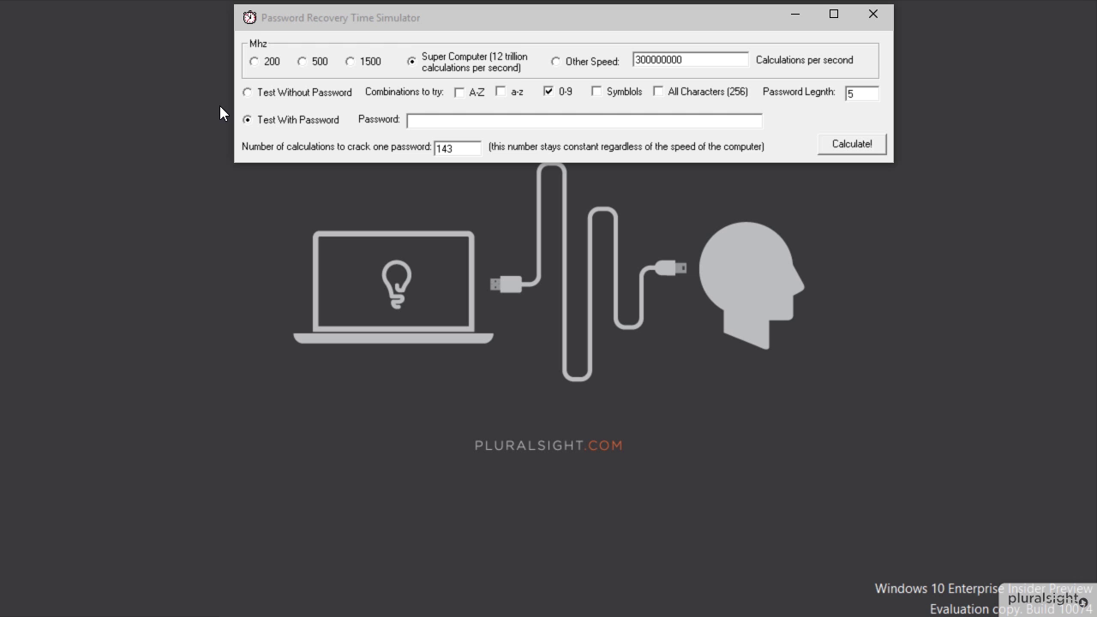
# - Test a short single-word password and confirm it is cracked instantly
pyautogui.click(447, 123)
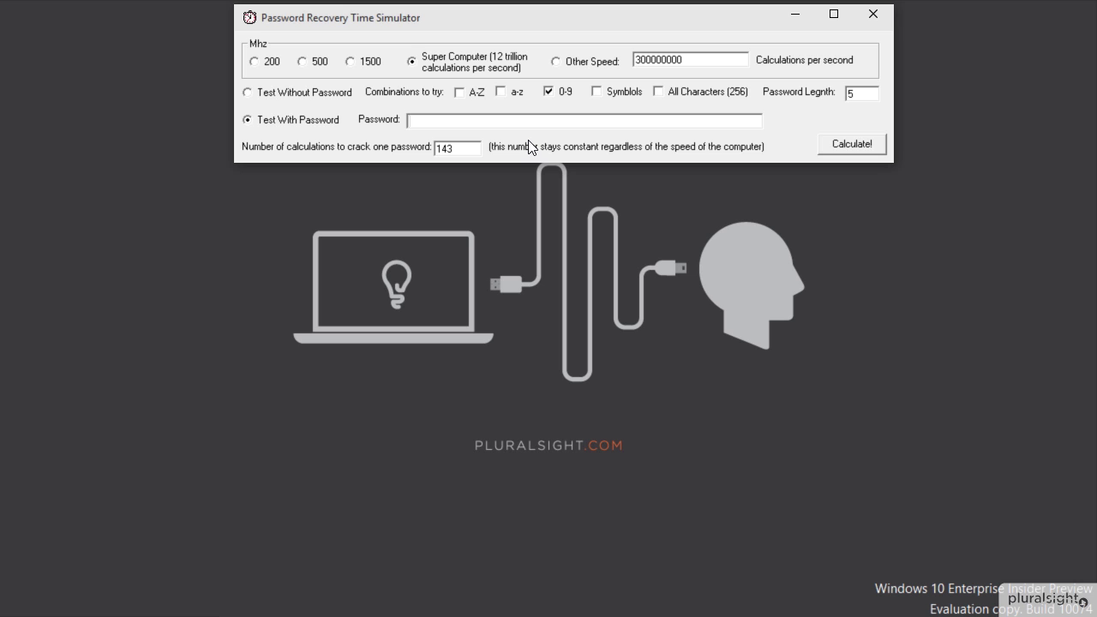
pyautogui.write('Batman')
pyautogui.click(831, 149)
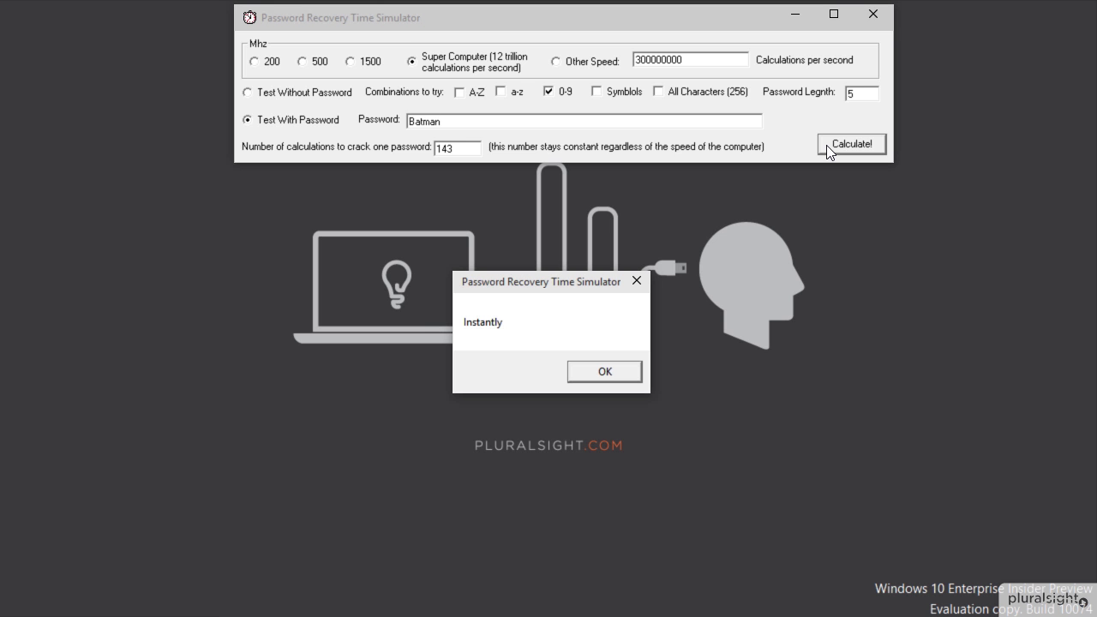
pyautogui.click(591, 373)
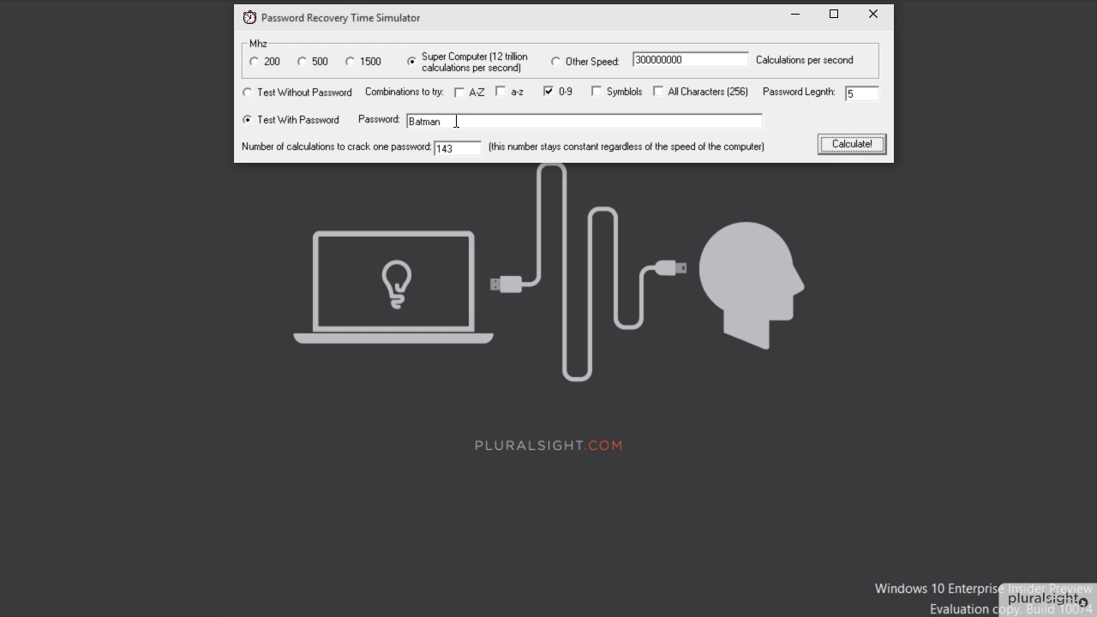
# - Swap one letter of the word for @ and recalculate, still cracked instantly
pyautogui.press('BackSpace')
pyautogui.press('BackSpace')
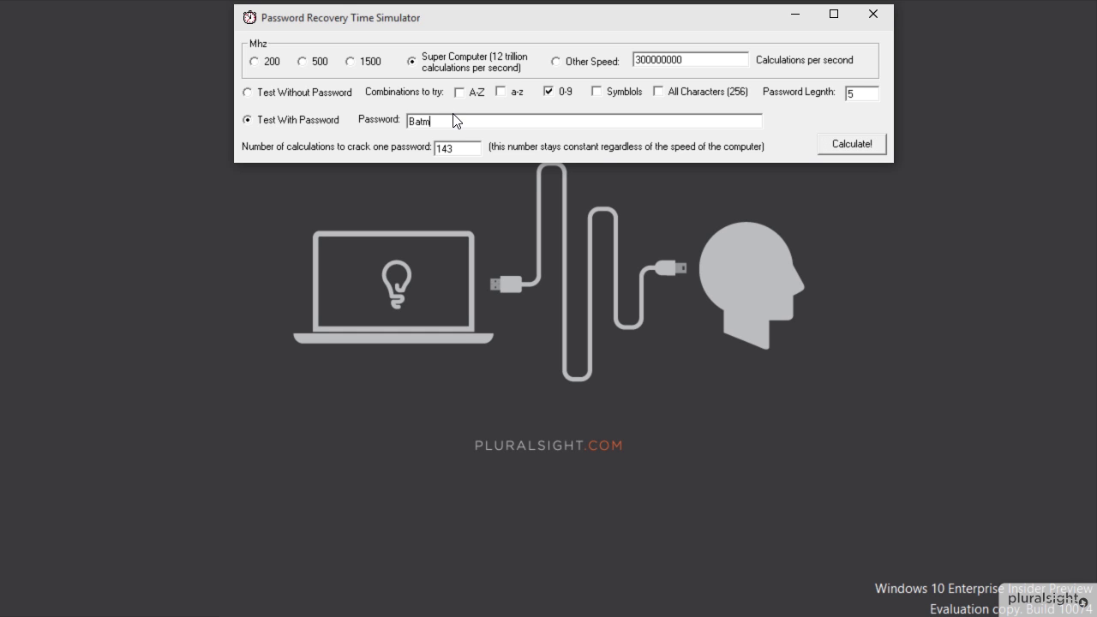
pyautogui.write('@n')
pyautogui.click(857, 147)
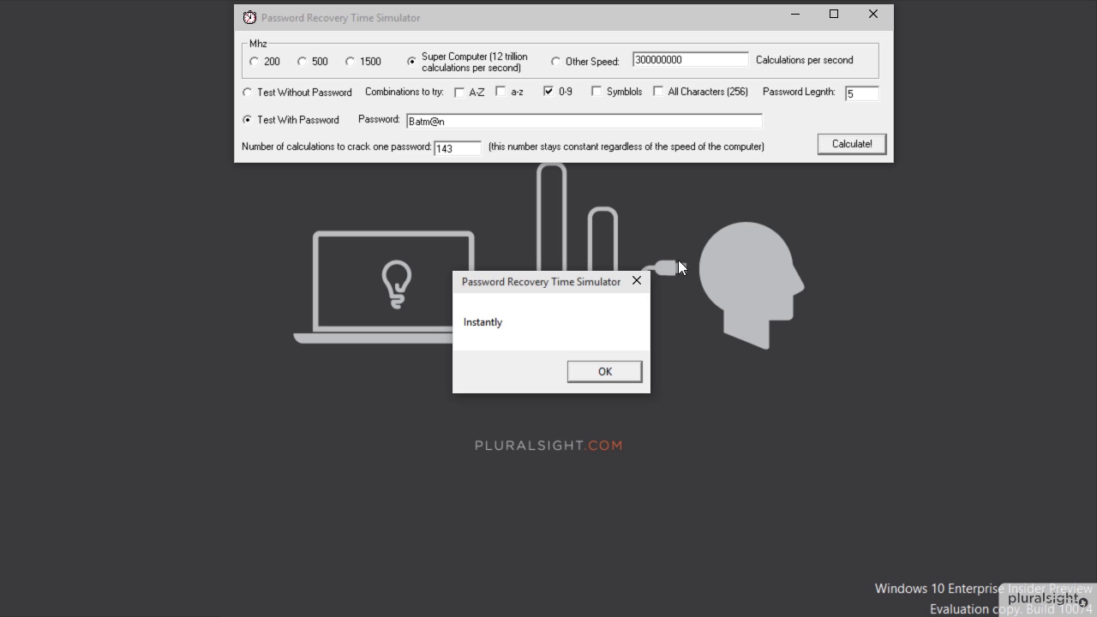
pyautogui.click(617, 374)
# - Replace another letter with @ and recalculate; the variant is again cracked instantly
pyautogui.click(490, 120)
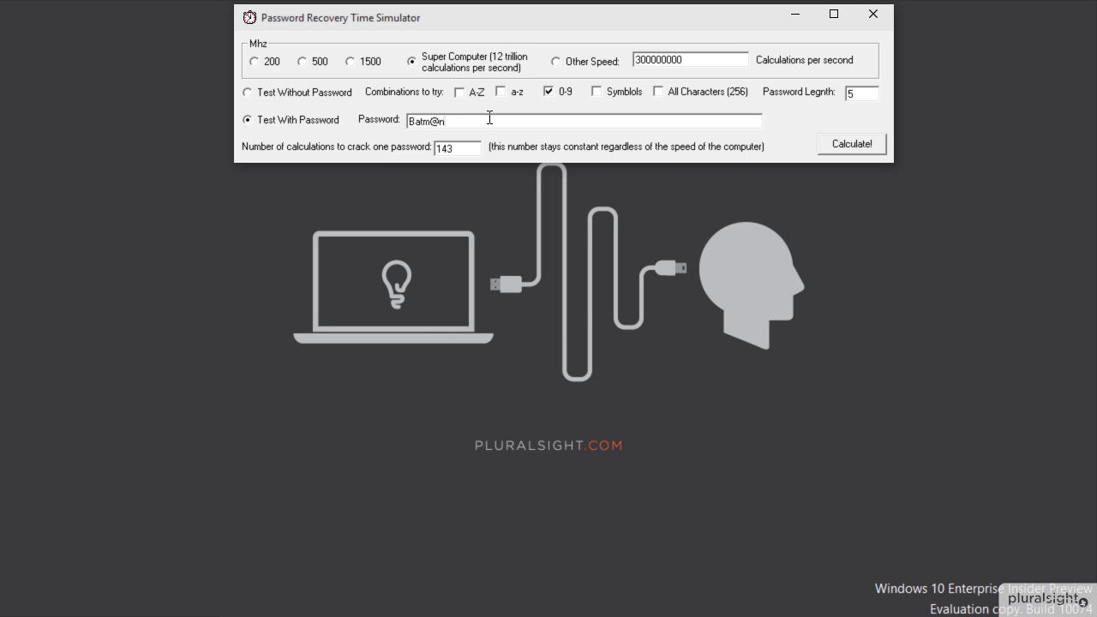
pyautogui.press('Left')
pyautogui.press('Left')
pyautogui.press('Left')
pyautogui.press('Left')
pyautogui.press('BackSpace')
pyautogui.write('@')
pyautogui.click(877, 144)
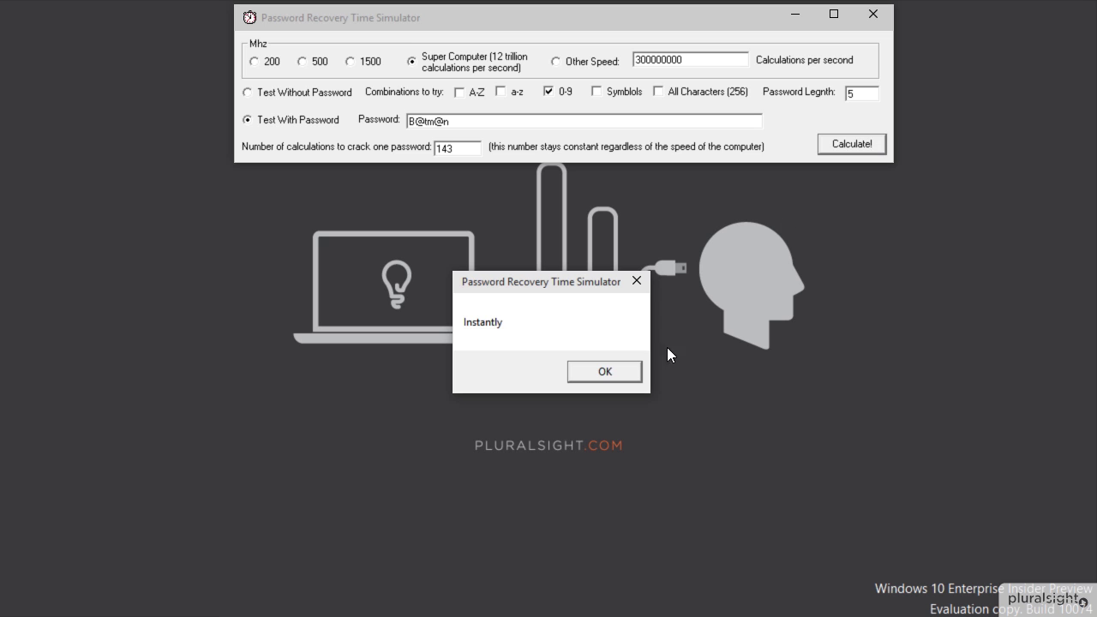
pyautogui.click(588, 371)
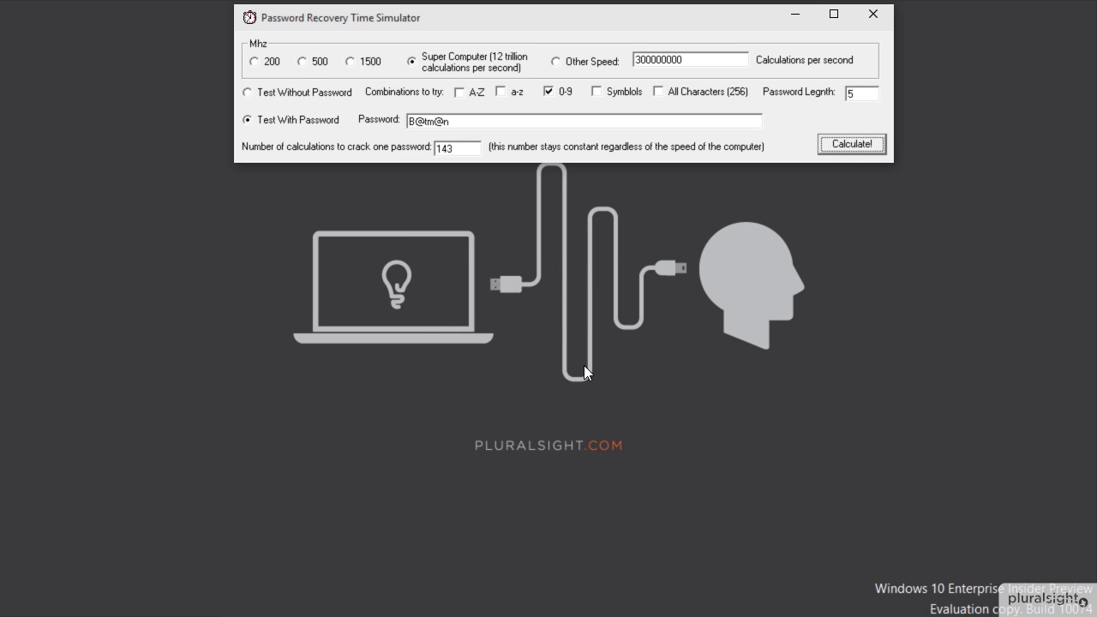
pyautogui.doubleClick(475, 120)
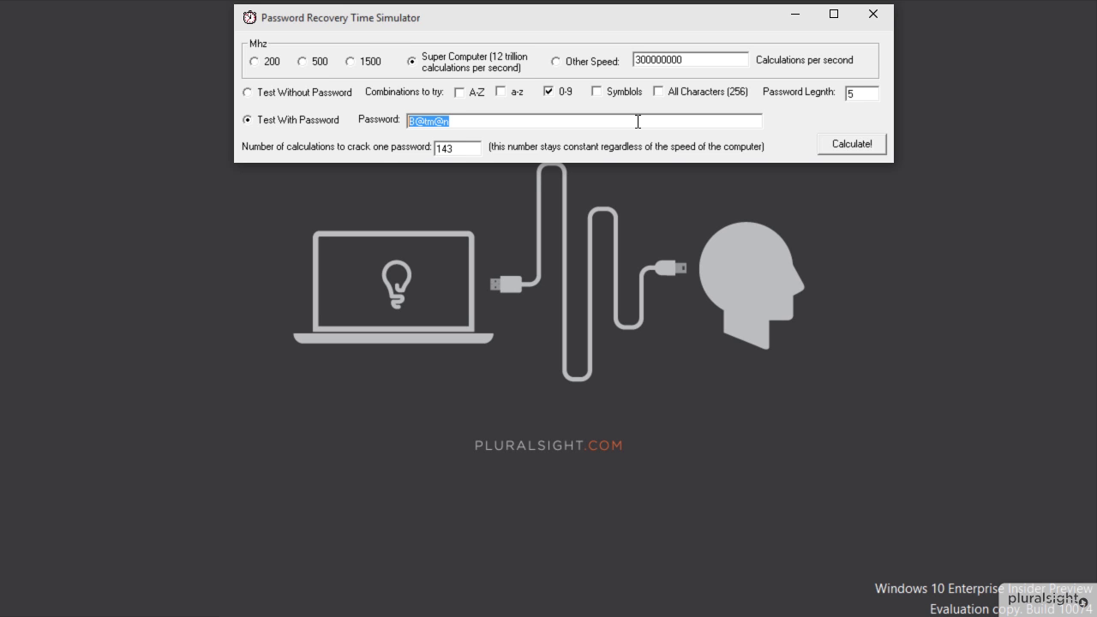
pyautogui.write('www.google.com')
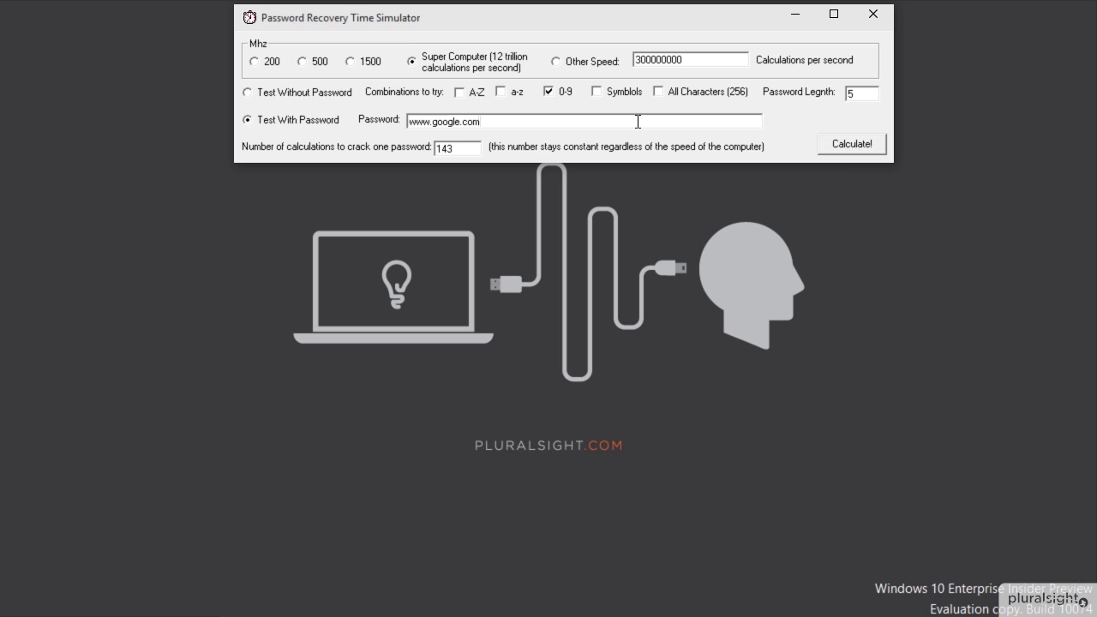
pyautogui.press('BackSpace')
pyautogui.press('BackSpace')
pyautogui.press('BackSpace')
pyautogui.press('BackSpace')
pyautogui.press('BackSpace')
pyautogui.press('BackSpace')
pyautogui.press('BackSpace')
pyautogui.press('BackSpace')
pyautogui.press('BackSpace')
pyautogui.press('BackSpace')
pyautogui.press('BackSpace')
pyautogui.press('BackSpace')
pyautogui.press('BackSpace')
pyautogui.press('BackSpace')
pyautogui.write('yyyy')
pyautogui.press('BackSpace')
pyautogui.press('BackSpace')
pyautogui.press('BackSpace')
pyautogui.press('BackSpace')
pyautogui.write('www.')
pyautogui.write('ilovebatman.com')
pyautogui.click(876, 150)
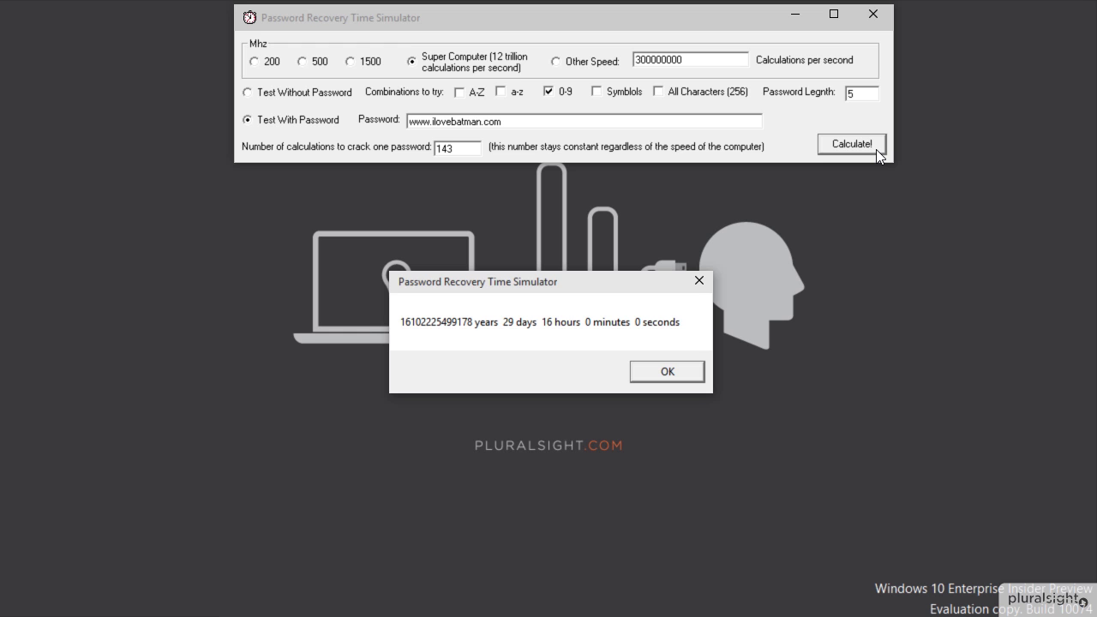
# - Trim the passphrase to a short prefix (about 13 minutes), then add a letter (13 hours)
pyautogui.click(679, 377)
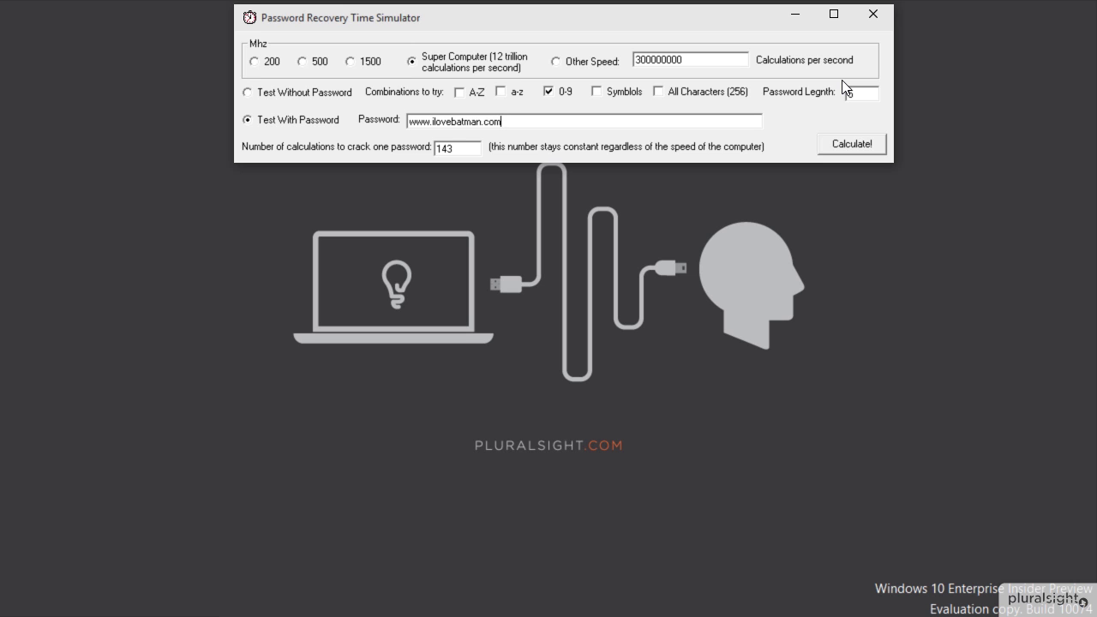
pyautogui.press('BackSpace')
pyautogui.press('BackSpace')
pyautogui.press('BackSpace')
pyautogui.press('BackSpace')
pyautogui.press('BackSpace')
pyautogui.press('BackSpace')
pyautogui.press('BackSpace')
pyautogui.press('BackSpace')
pyautogui.press('BackSpace')
pyautogui.press('BackSpace')
pyautogui.press('BackSpace')
pyautogui.press('BackSpace')
pyautogui.press('BackSpace')
pyautogui.press('BackSpace')
pyautogui.press('BackSpace')
pyautogui.write('ilove')
pyautogui.click(849, 145)
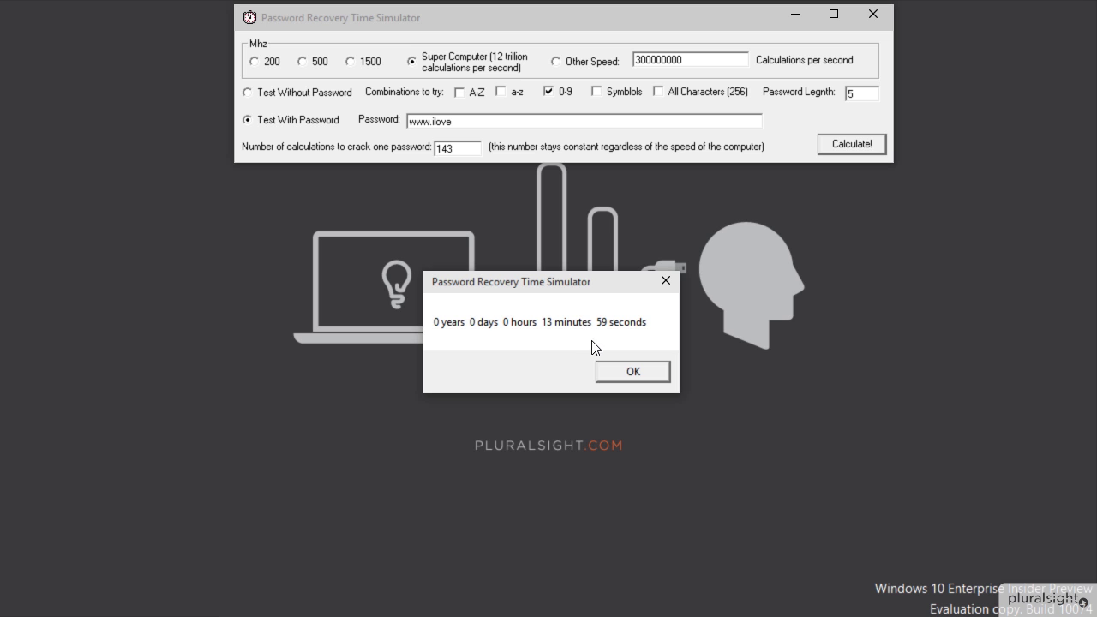
pyautogui.click(632, 369)
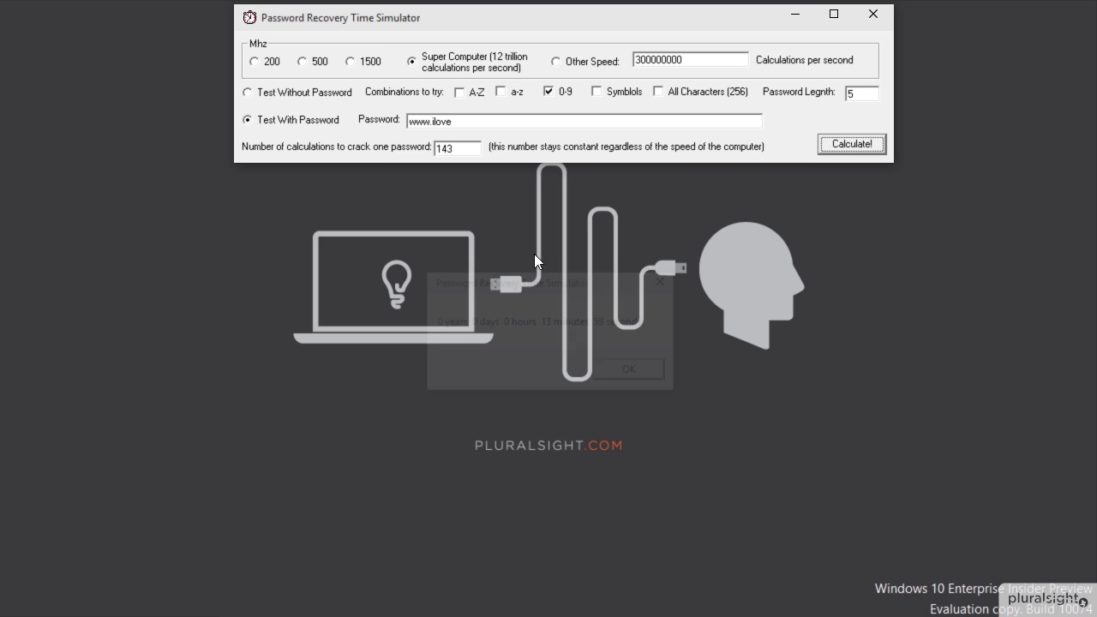
pyautogui.click(502, 122)
pyautogui.write('b')
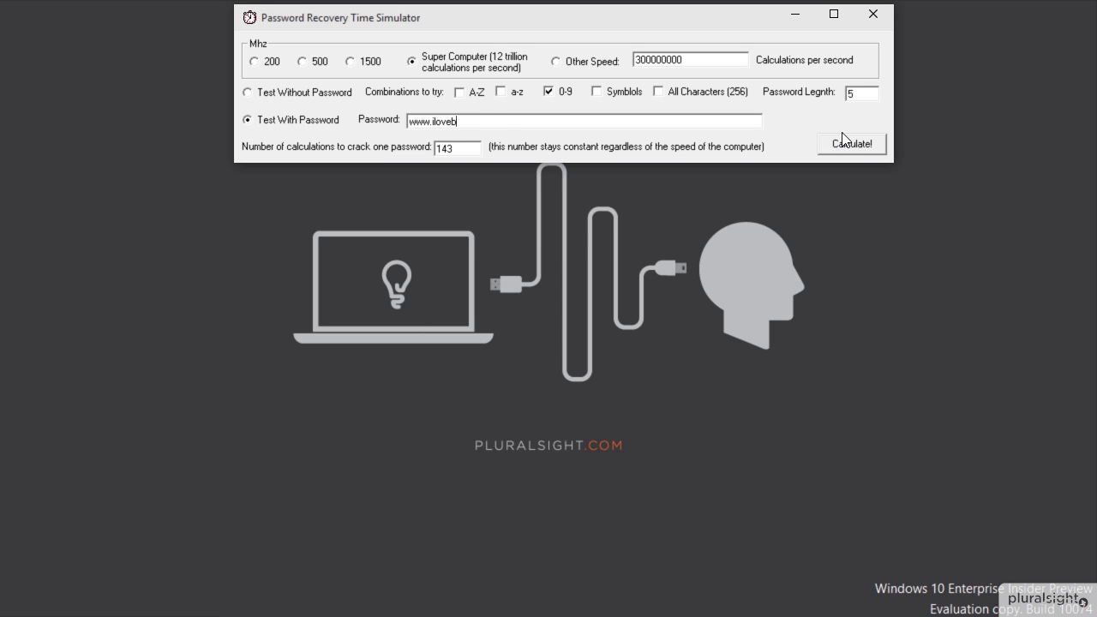
pyautogui.click(842, 146)
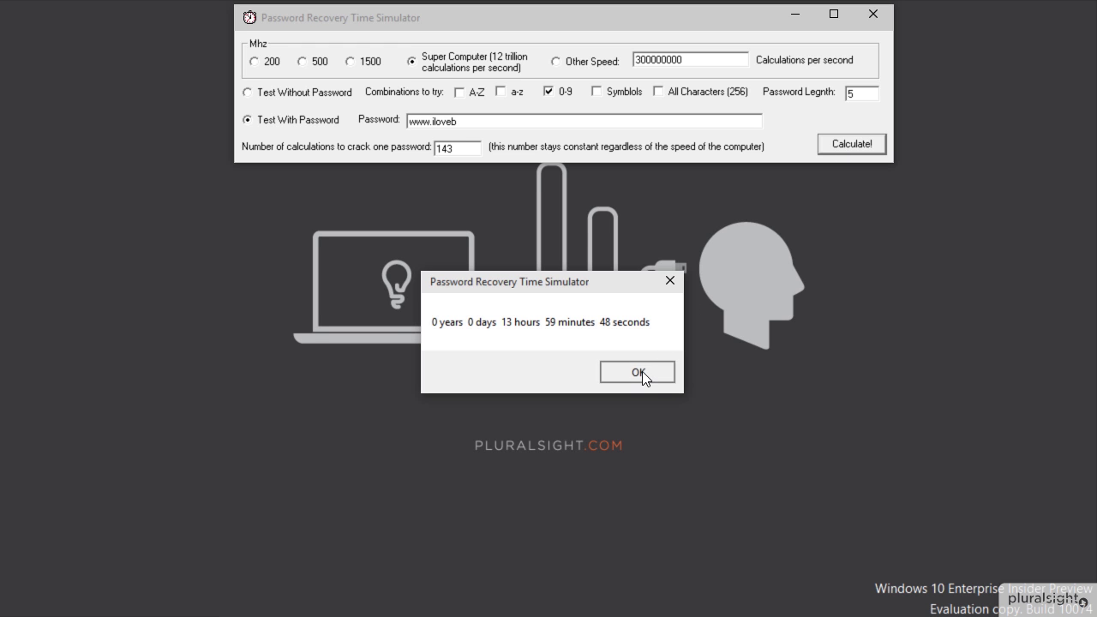
pyautogui.click(638, 371)
# - Add two more letters, raising the crack time to 34 days, then over 5 years
pyautogui.click(496, 122)
pyautogui.write('a')
pyautogui.click(857, 147)
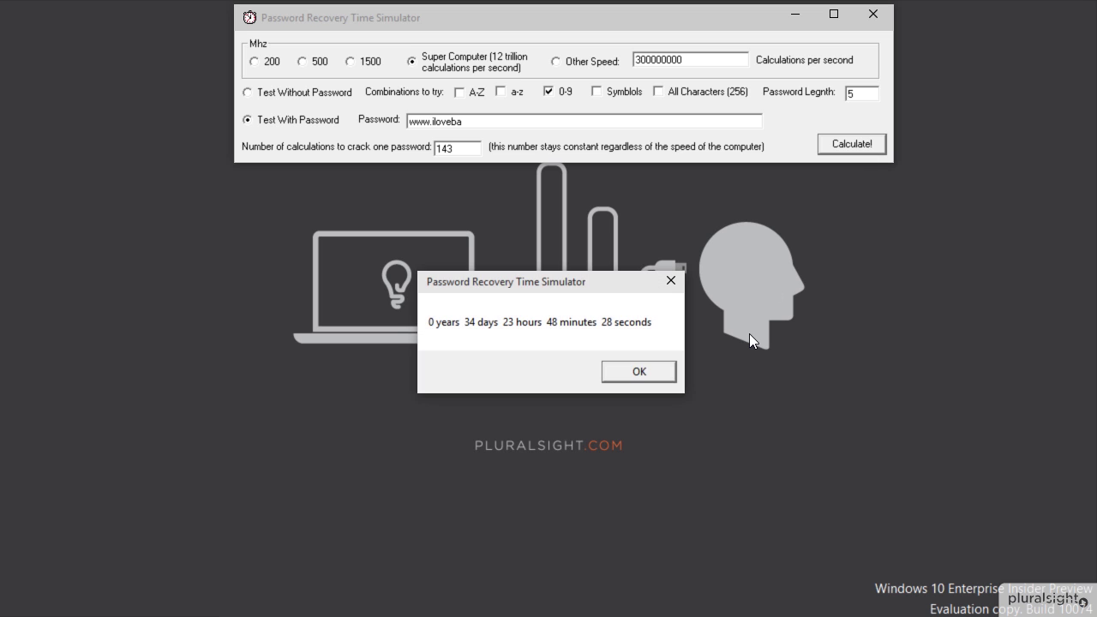
pyautogui.click(654, 378)
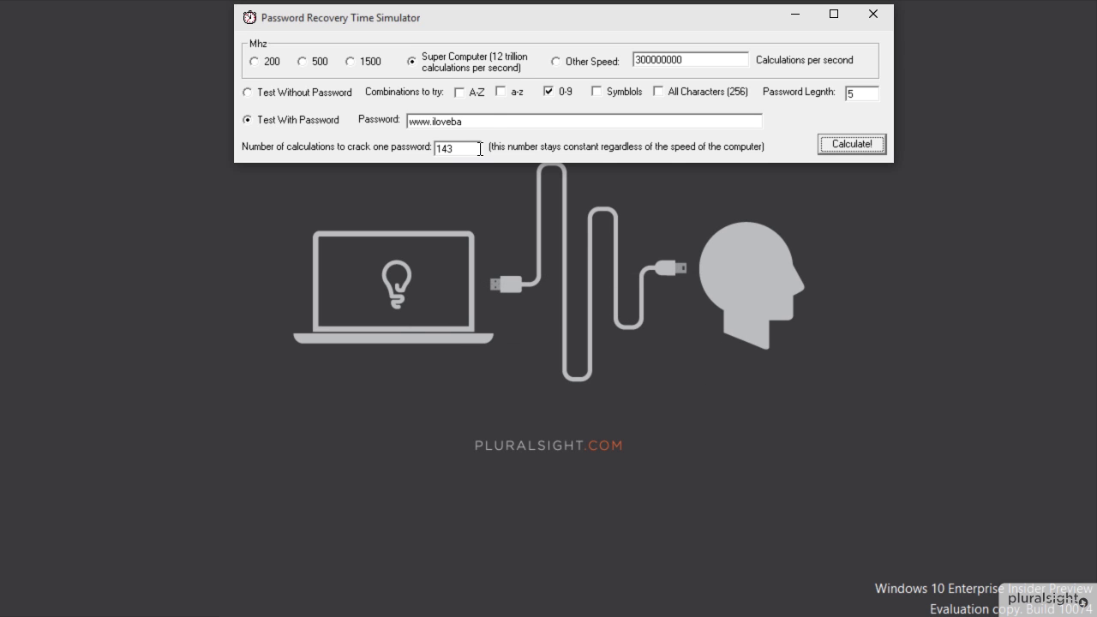
pyautogui.click(492, 117)
pyautogui.write('t')
pyautogui.click(859, 144)
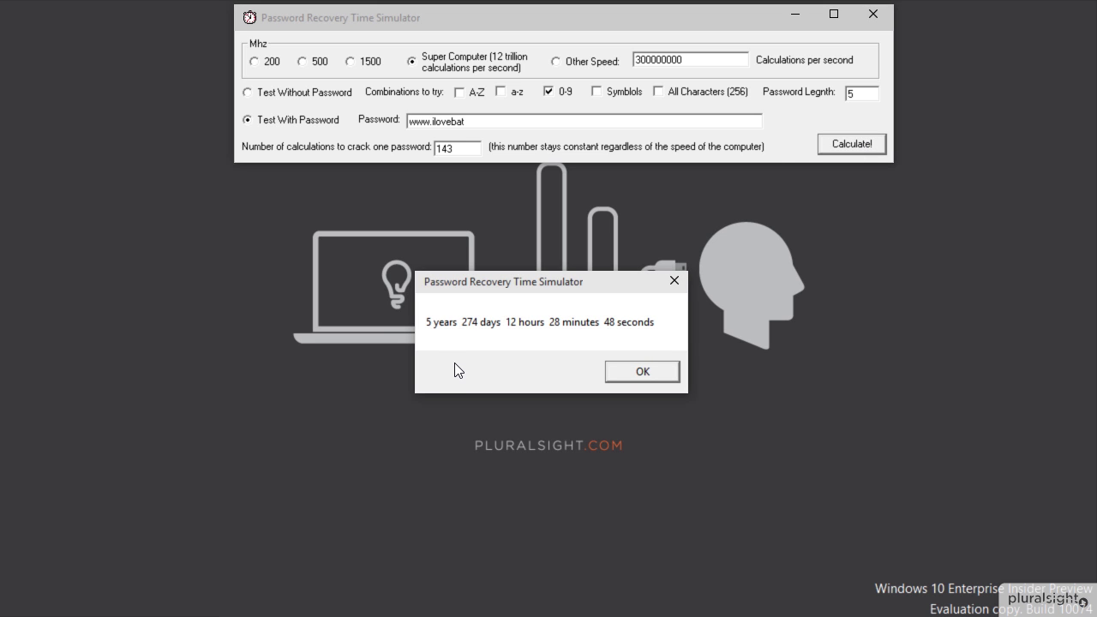
pyautogui.click(669, 367)
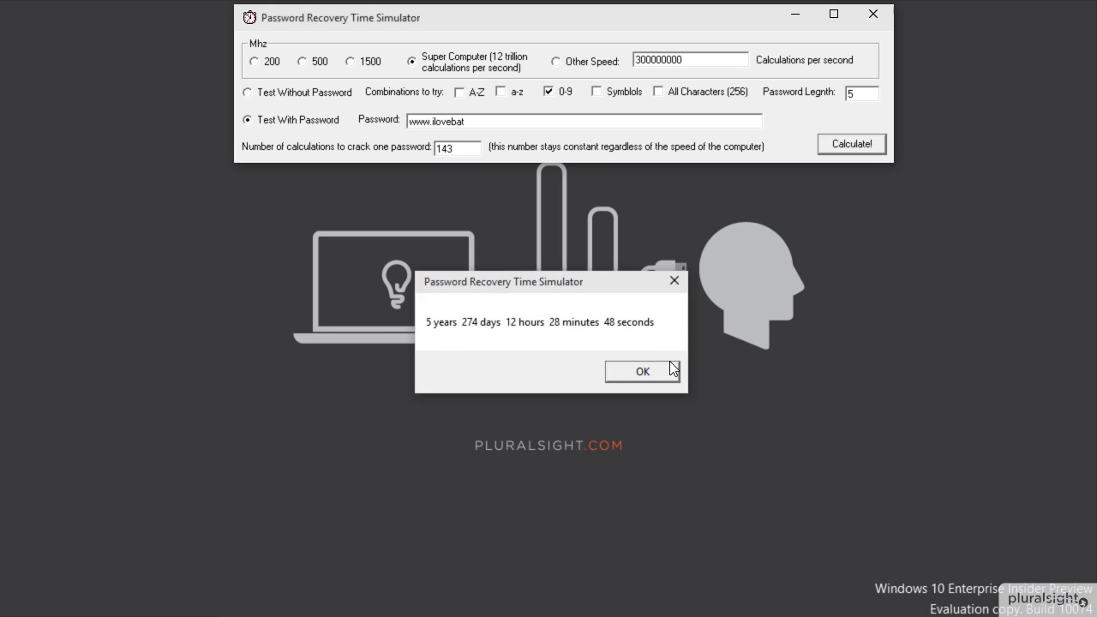
pyautogui.click(541, 122)
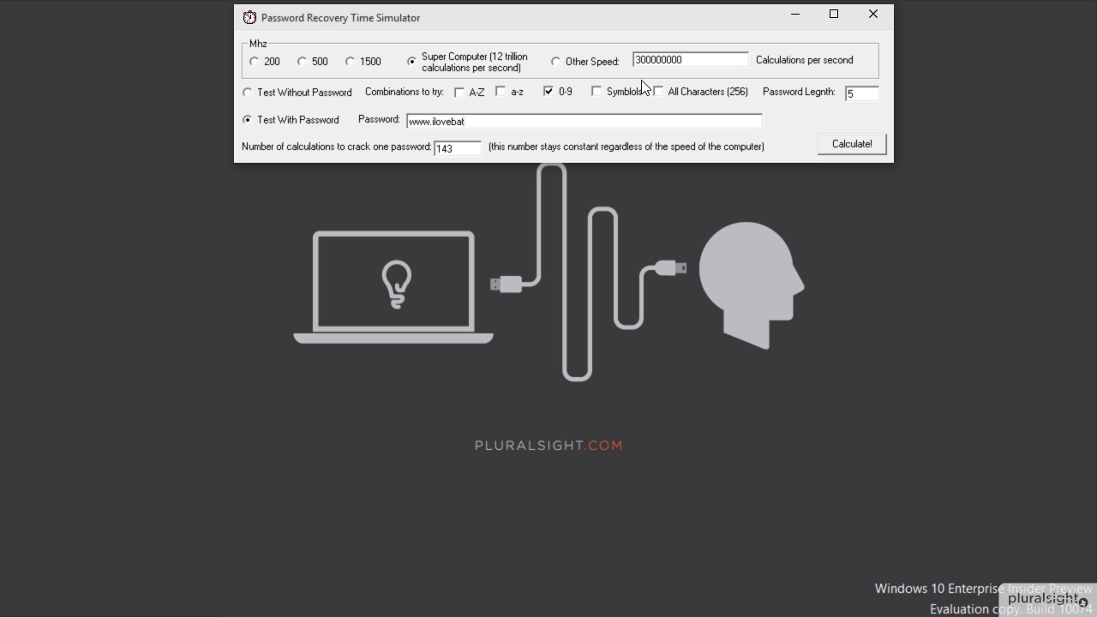
# - Rewrite the passphrase as a spaced-out web address, rated 74547340 years 100 days to crack
pyautogui.press('BackSpace')
pyautogui.press('BackSpace')
pyautogui.press('BackSpace')
pyautogui.press('BackSpace')
pyautogui.press('BackSpace')
pyautogui.press('BackSpace')
pyautogui.press('BackSpace')
pyautogui.press('BackSpace')
pyautogui.press('BackSpace')
pyautogui.press('BackSpace')
pyautogui.press('BackSpace')
pyautogui.press('BackSpace')
pyautogui.write('w w')
pyautogui.write('w.batman.com')
pyautogui.click(843, 148)
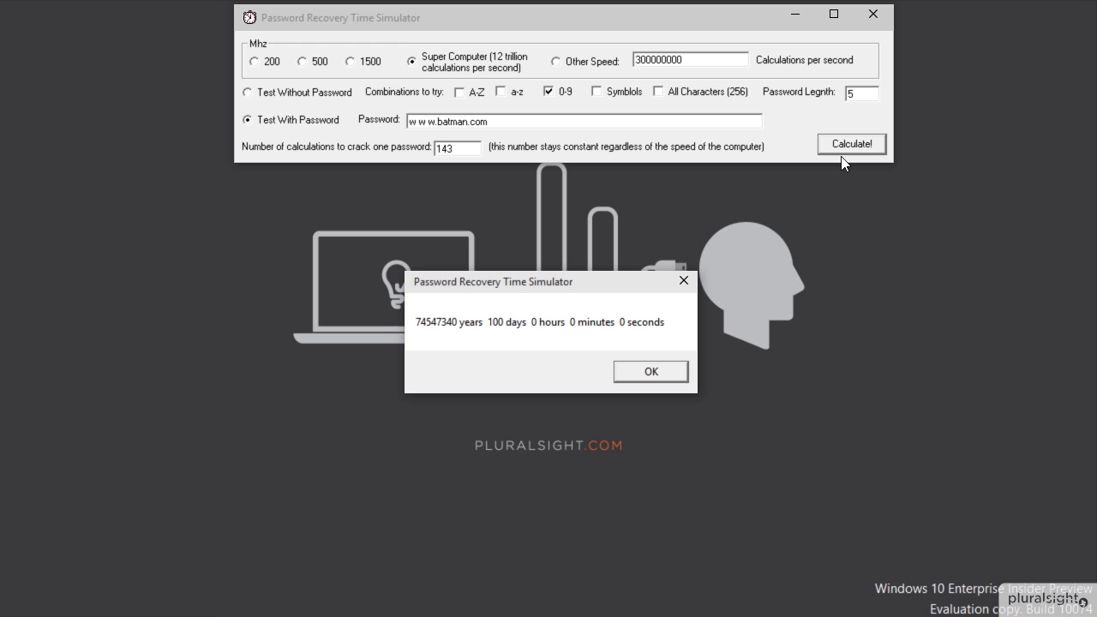
pyautogui.click(647, 374)
pyautogui.click(531, 123)
# - Replace it with a long dotted family-phrase passphrase, rated about 2.1E+36 years to crack
pyautogui.hotkey('shift', 'Home')
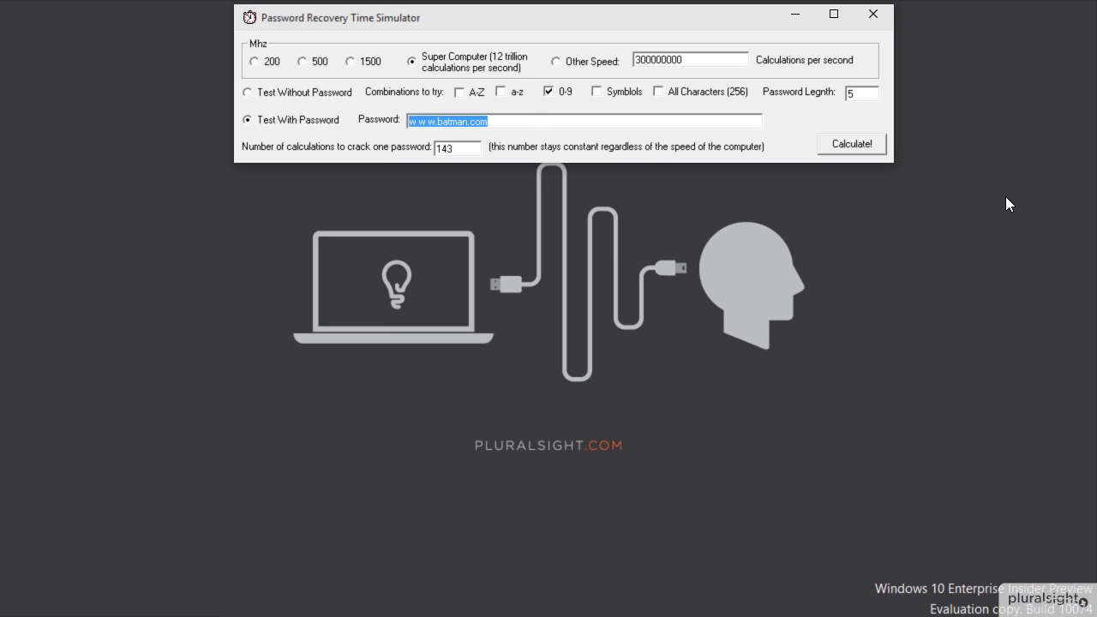
pyautogui.write('mmm')
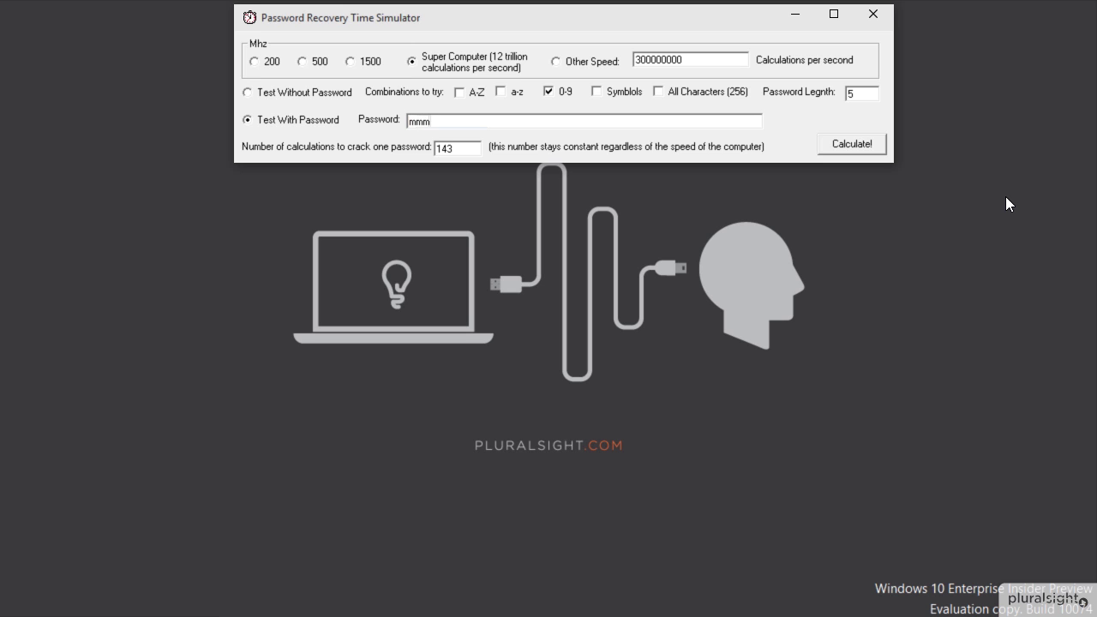
pyautogui.write('.meredithfamilyrules.whatever')
pyautogui.click(862, 147)
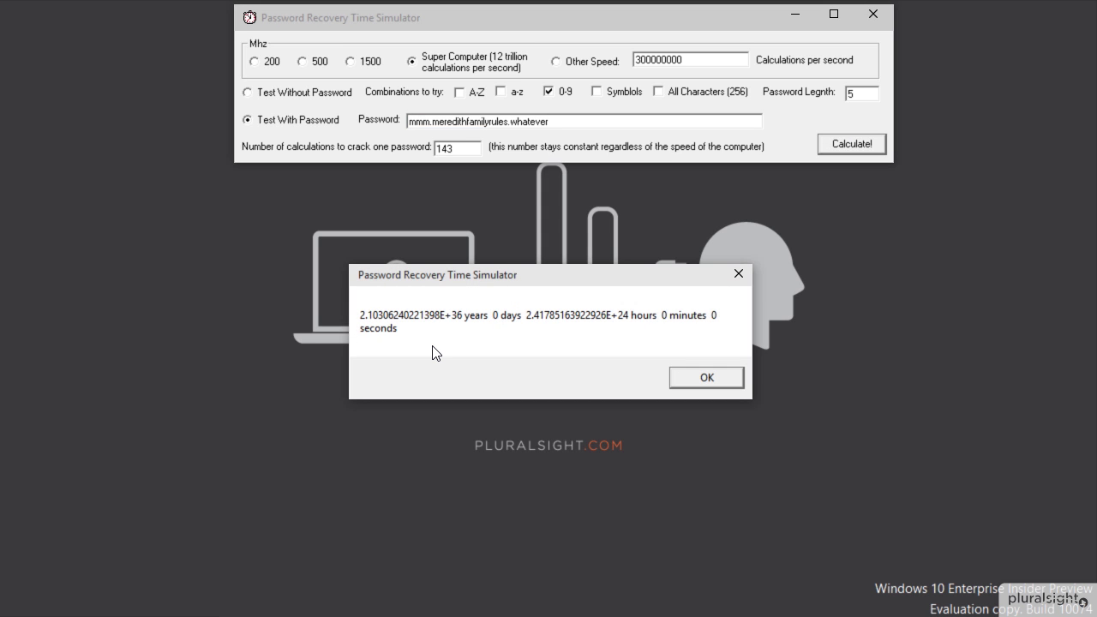
pyautogui.click(712, 381)
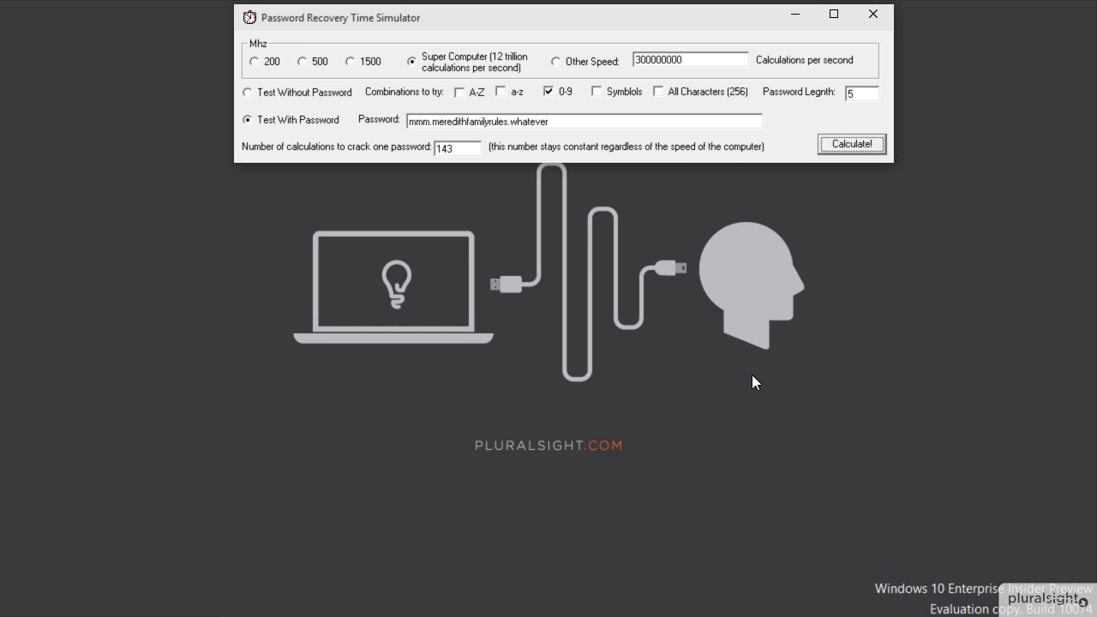